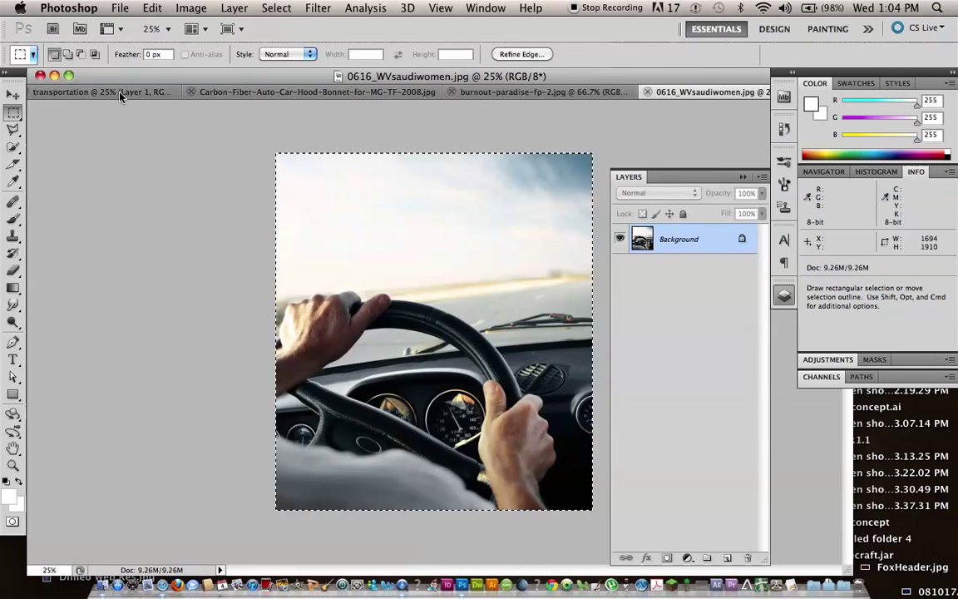
Paste the steering-wheel driver photo into transportation as Layer 2 and tilt it about −2.3°
click(119, 93)
key(ctrl+v)
key(v)
key(ctrl+t)
mouse_move(392, 436)
mouse_down()
mouse_move(466, 414)
mouse_move(449, 424)
mouse_up()
Duplicate Layer 2, lasso out the sky on the copy, and hide the original Layer 2
key(Return)
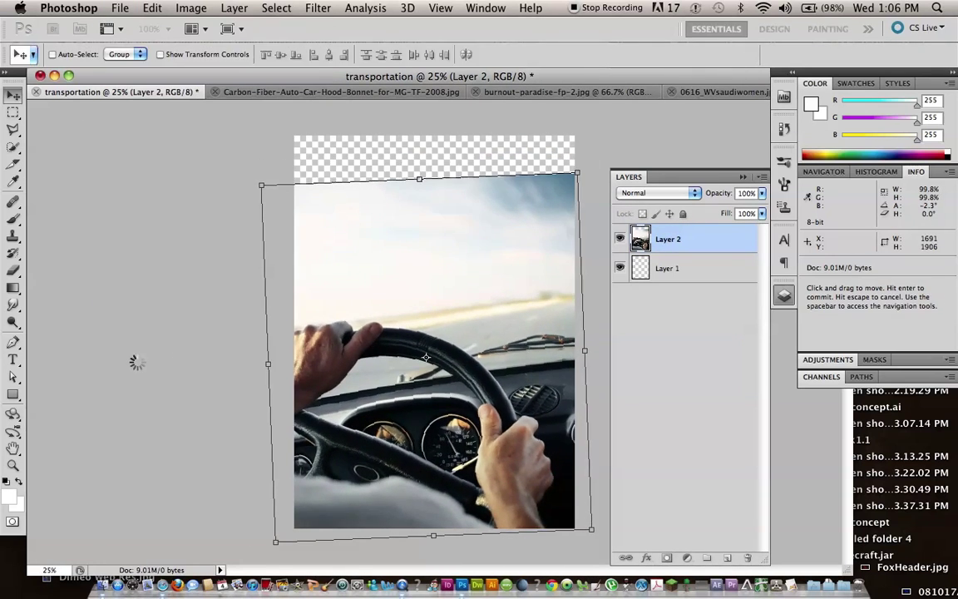
key(l)
key(ctrl+j)
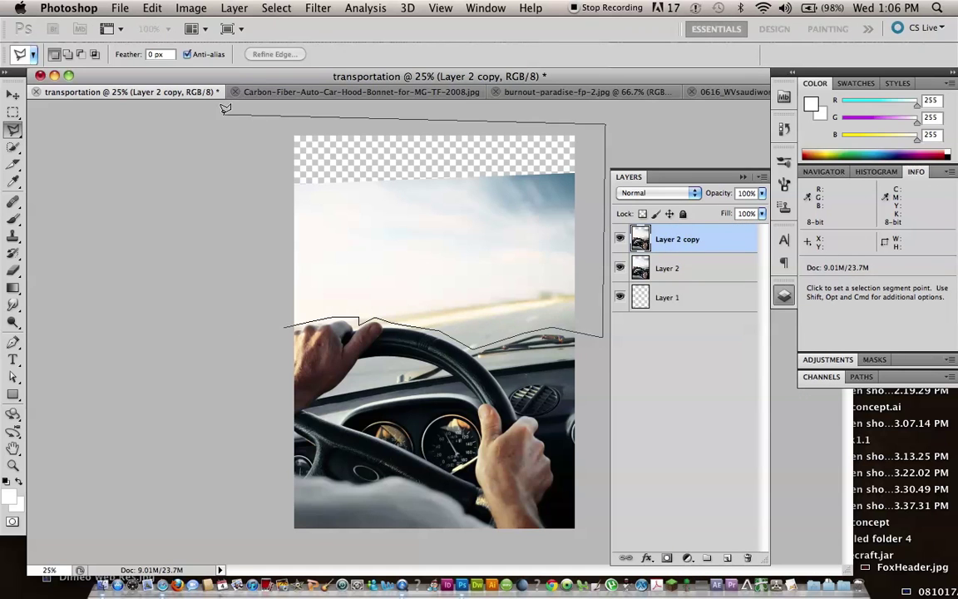
click(623, 264)
click(587, 92)
Paste the burnout racing scene as Layer 3, enlarged and tilted to fill the windshield
key(ctrl+a)
key(ctrl+c)
click(125, 92)
key(ctrl+v)
mouse_move(225, 363)
mouse_down()
mouse_move(151, 412)
mouse_move(176, 449)
mouse_up()
mouse_move(349, 255)
mouse_down()
mouse_move(360, 223)
mouse_move(415, 270)
mouse_up()
Commit the racing scene, zoom in, move the panel dock, and cancel the Type Tool dialog
key(Return)
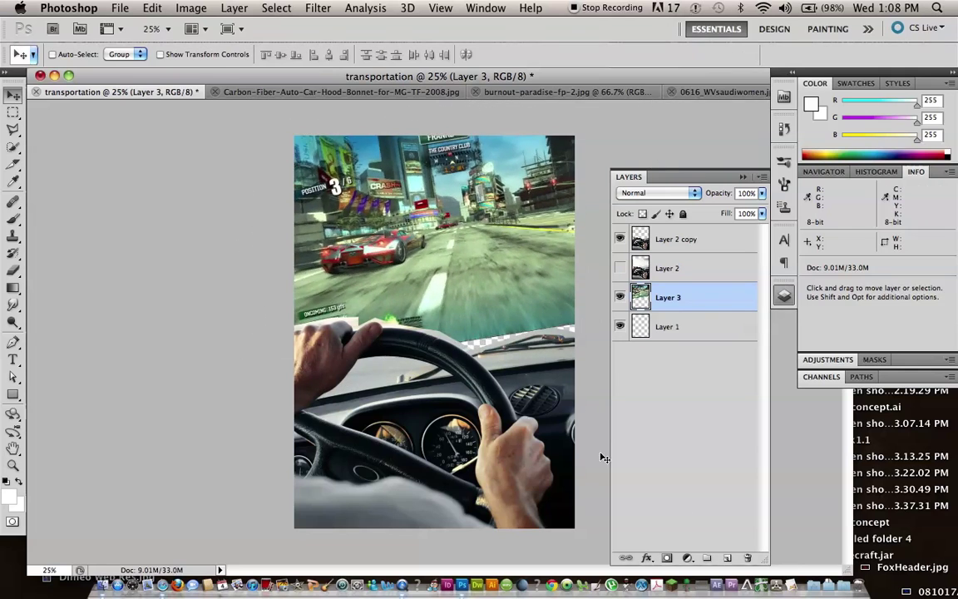
key(ctrl+plus)
drag(825, 87, 774, 72)
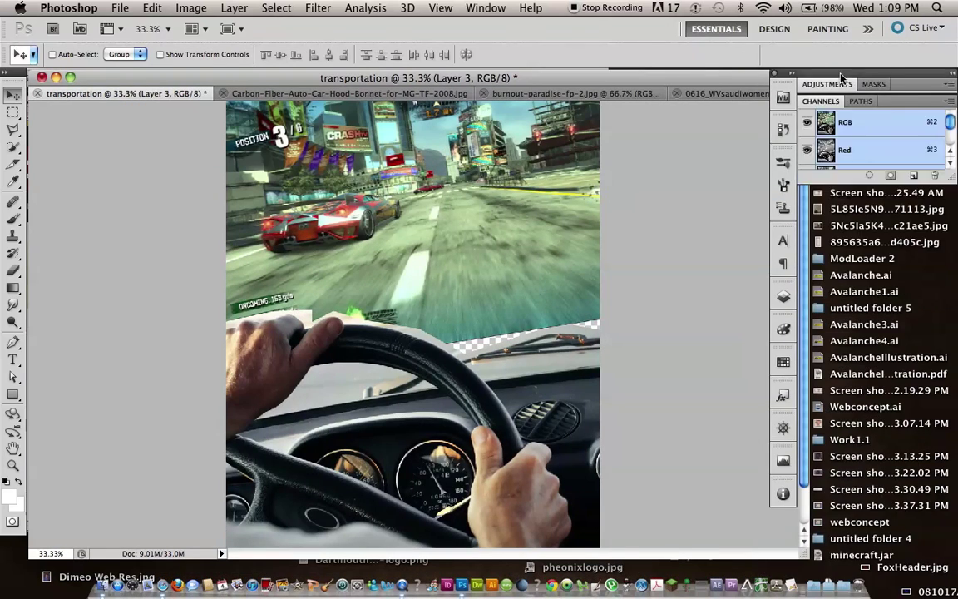
key(t)
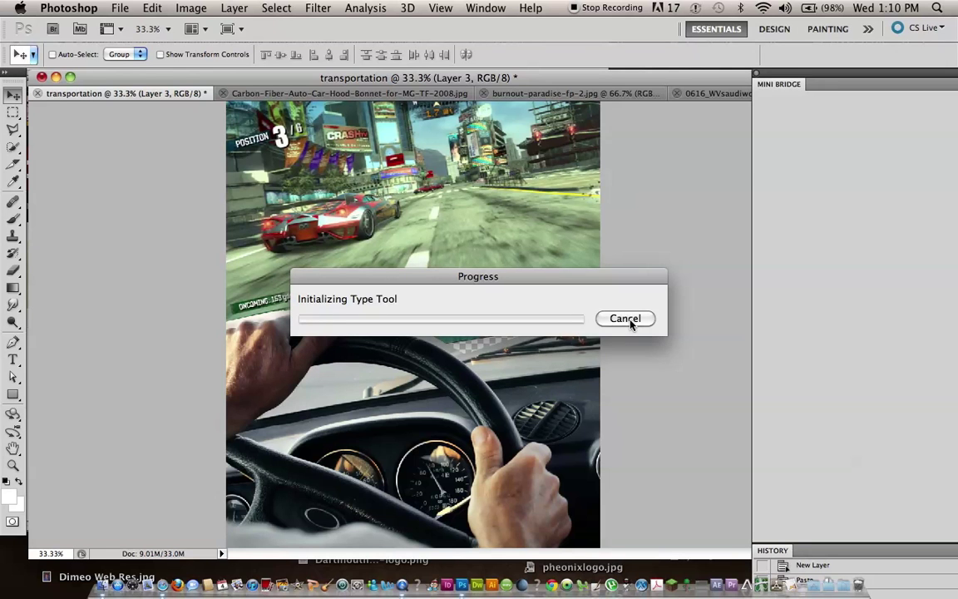
click(630, 322)
Collapse the floating panels to icons, show Layers, select Layer 2 copy, and paste the hood
key(Tab)
key(Tab)
click(880, 76)
click(856, 262)
click(749, 238)
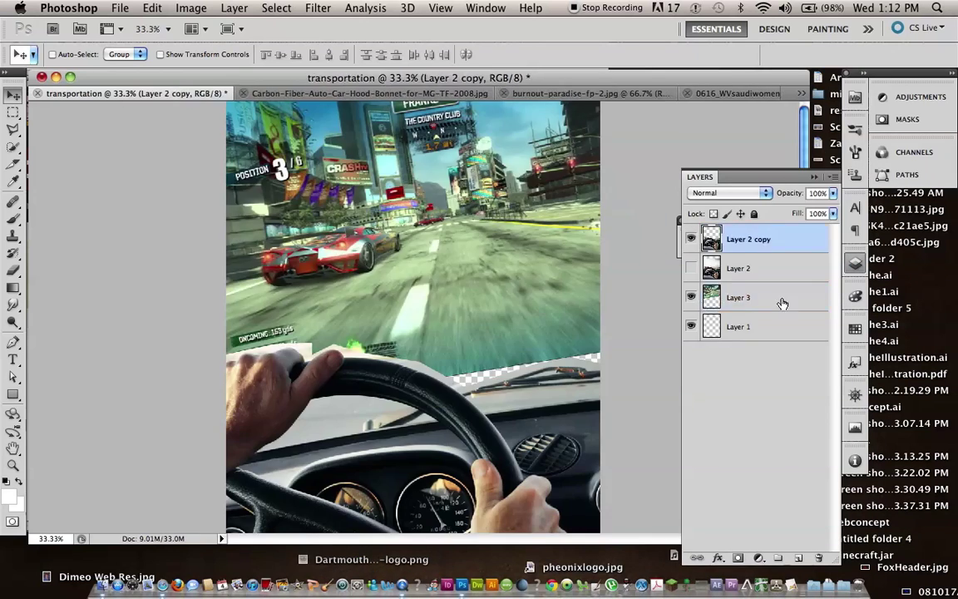
key(super+v)
Clip the hood layer to the racing scene, duplicate it, and clip the copy too
key(super+equal)
click(234, 8)
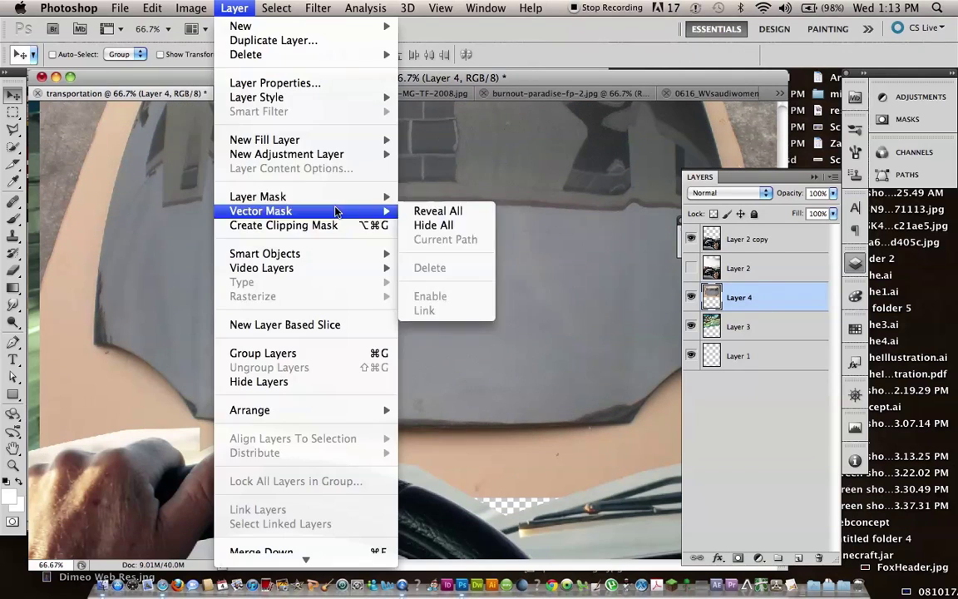
click(283, 181)
key(super+j)
click(234, 7)
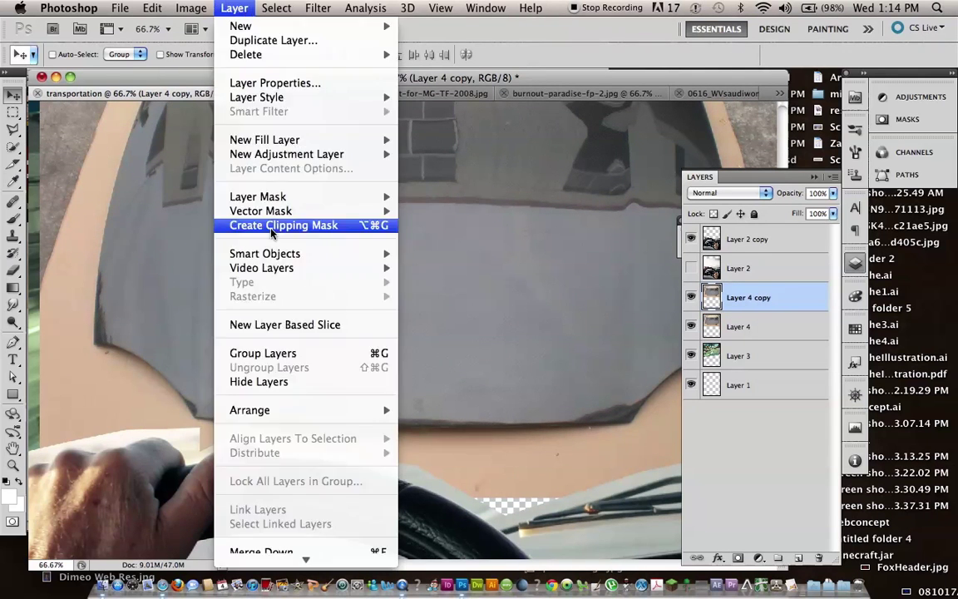
click(283, 220)
Trace the hood with the Pen tool, make it a selection, and delete the hood copy layer
key(p)
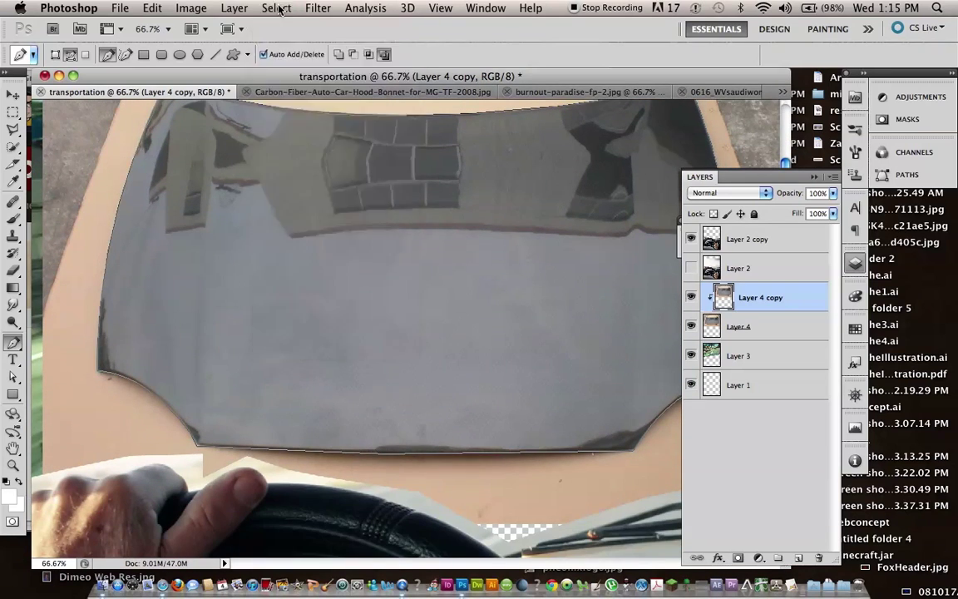
right_click(178, 254)
click(235, 322)
key(Return)
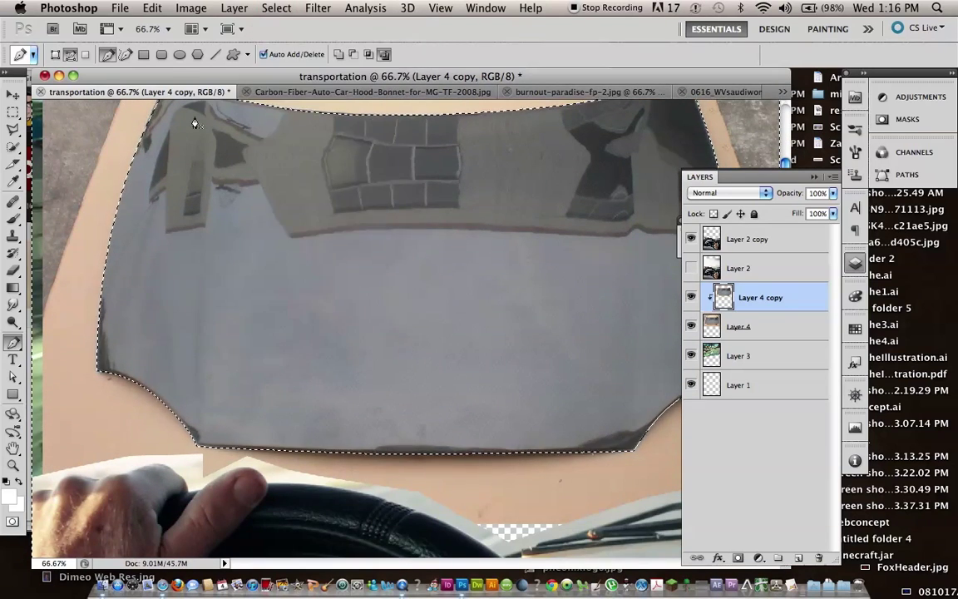
right_click(709, 330)
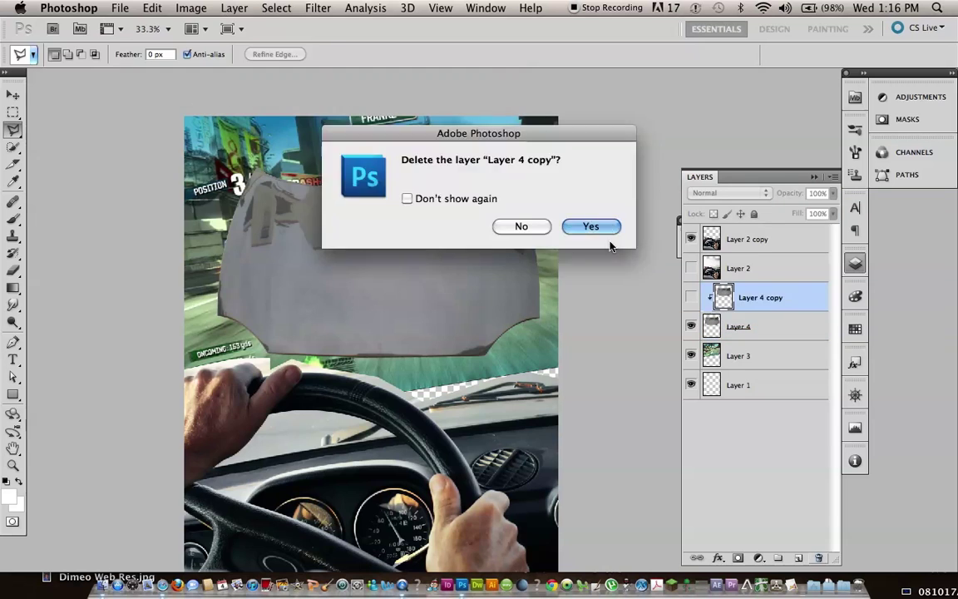
key(Return)
Distort Layer 4's hood so it sits along the windshield's lower edge above the dashboard
key(ctrl+t)
right_click(243, 326)
click(291, 396)
drag(290, 396, 483, 329)
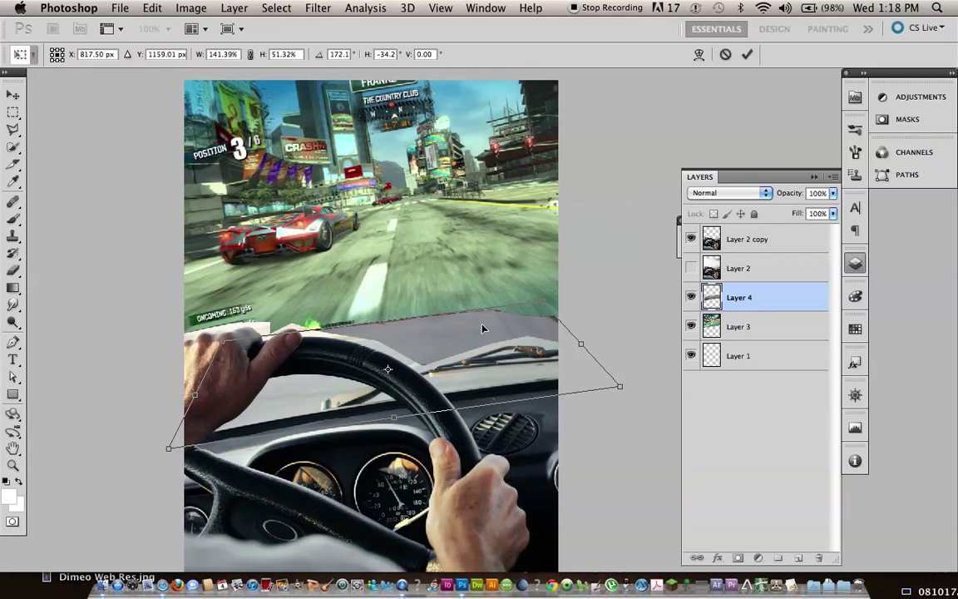
scroll(559, 374, up, 2)
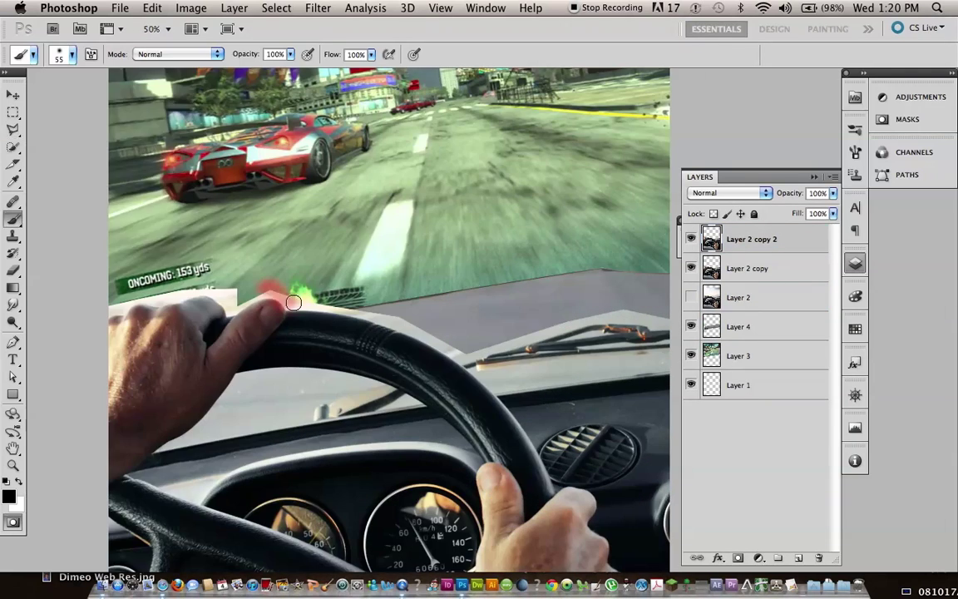
Pen-trace a path along the hand, steering wheel top and wipers, then convert it to a selection
key(p)
key(super+plus)
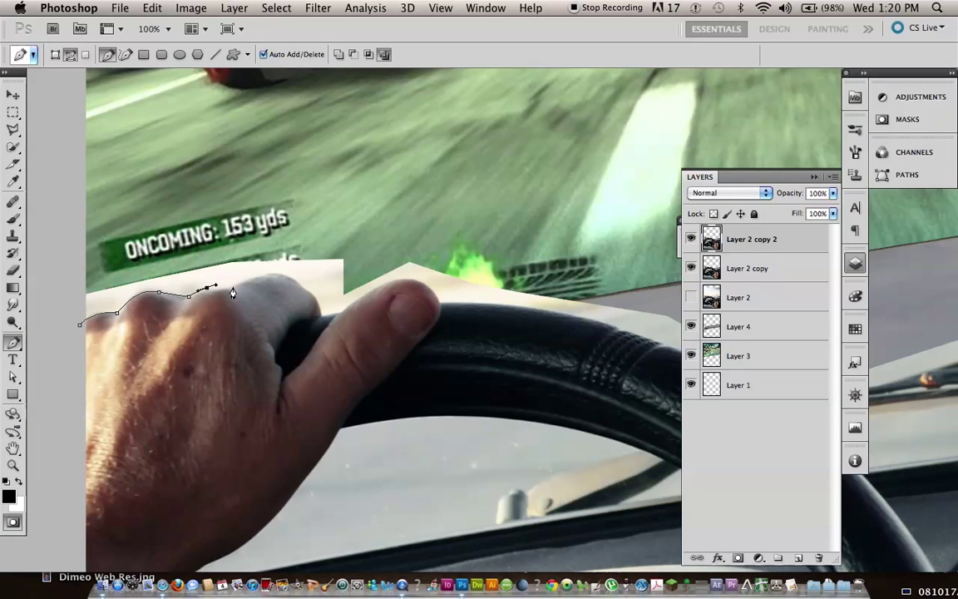
key(super+plus)
key(super+plus)
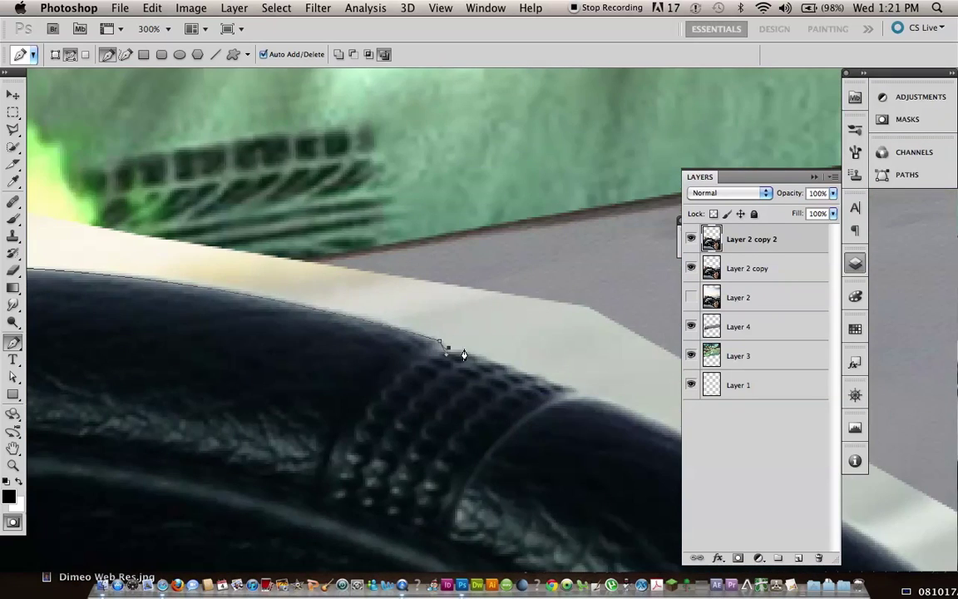
drag(559, 406, 747, 551)
key(super+minus)
key(super+minus)
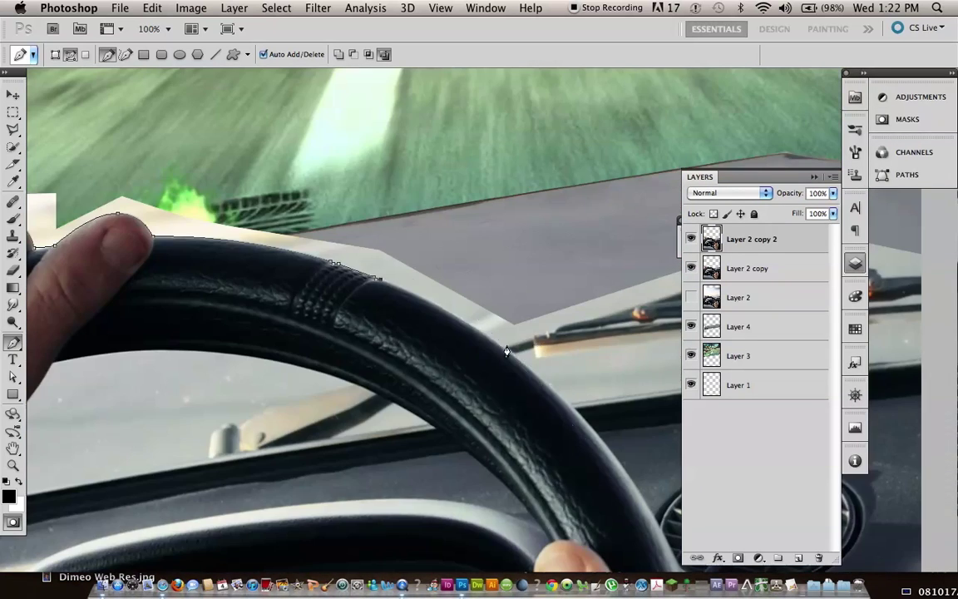
scroll(539, 302, up, 3)
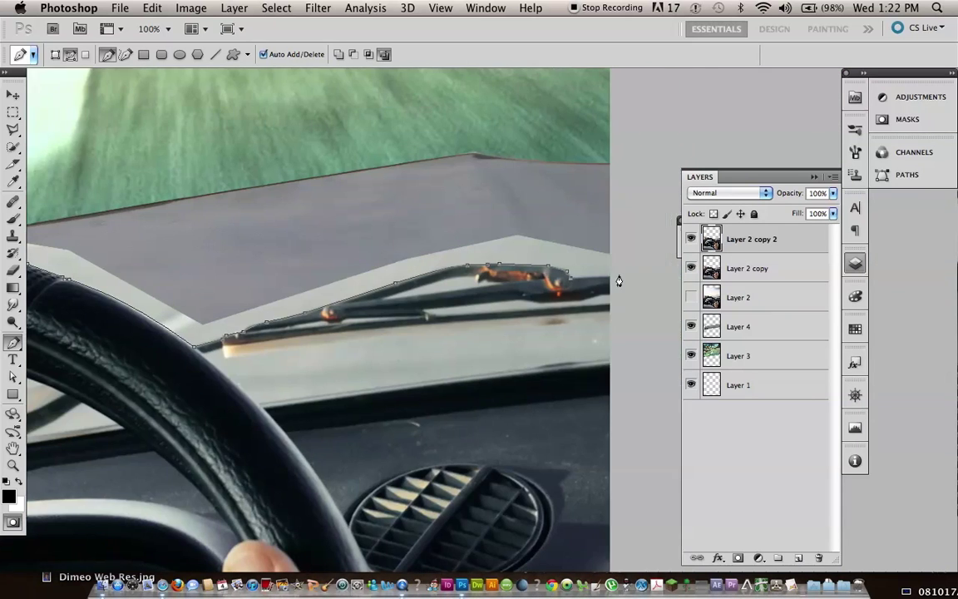
scroll(540, 302, up, 5)
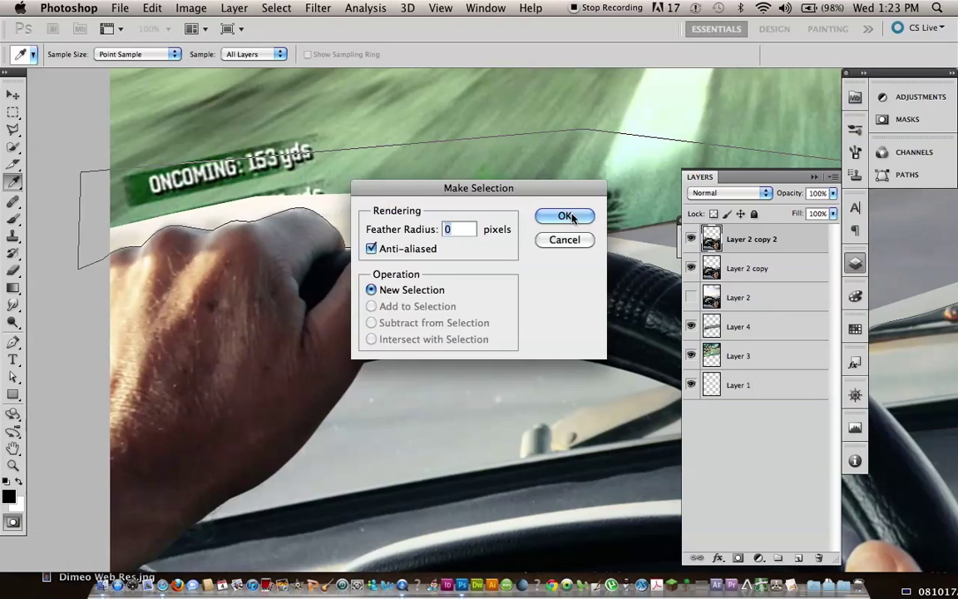
key(Return)
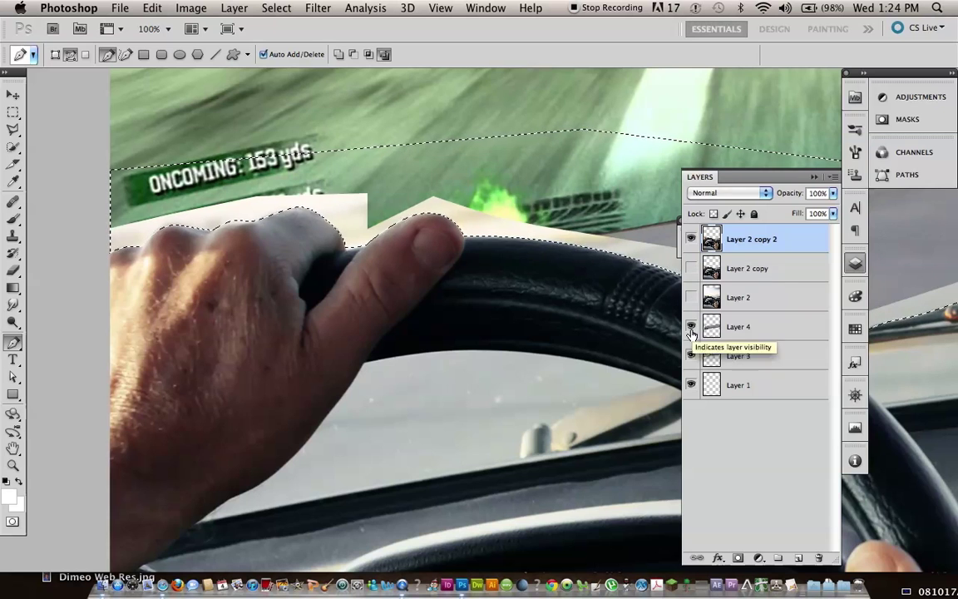
key(super+minus)
key(super+0)
Lasso the dashboard strip and fill it to cover the leftover red hood inside the wheel
key(l)
key(super+plus)
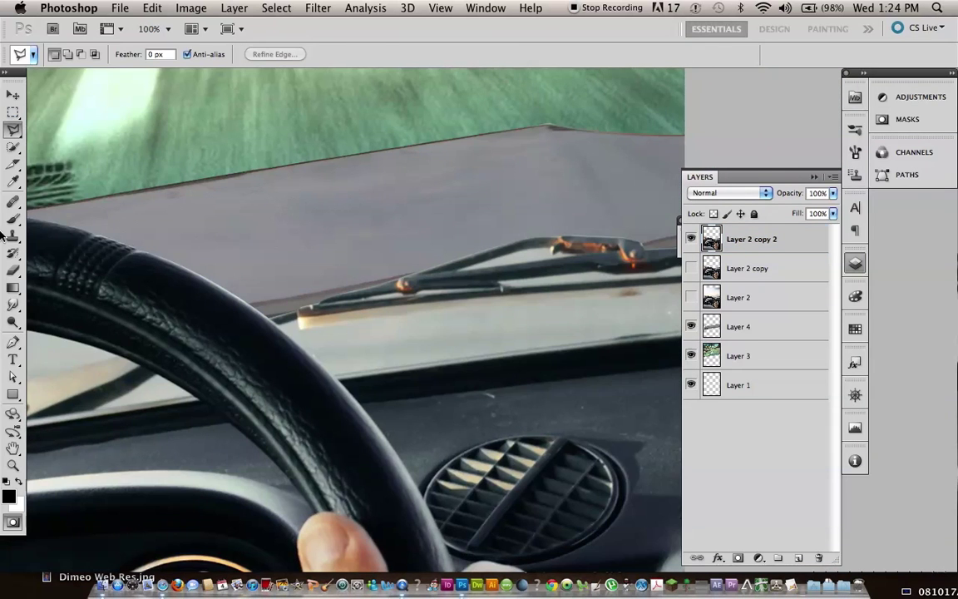
scroll(338, 316, right, 3)
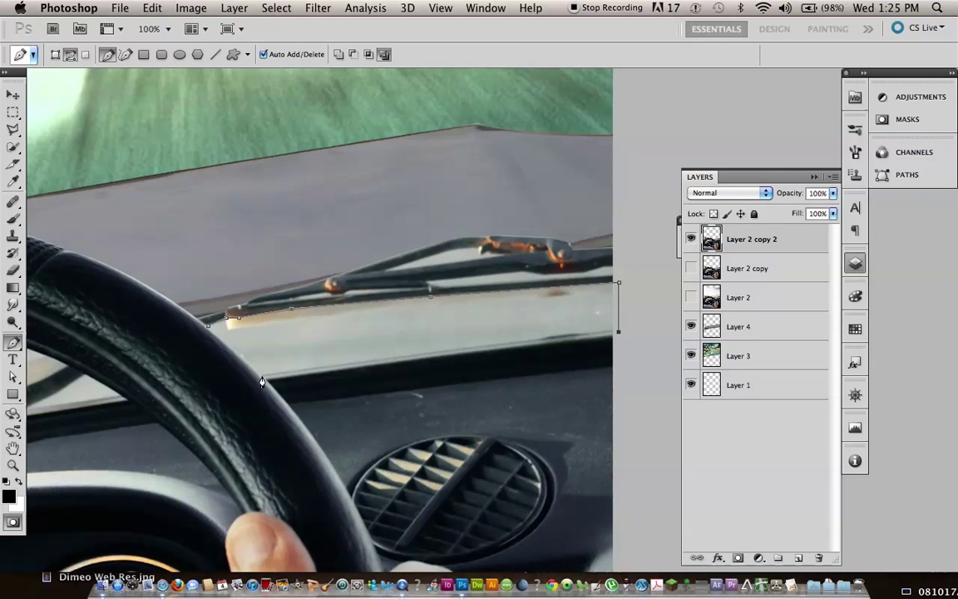
click(200, 325)
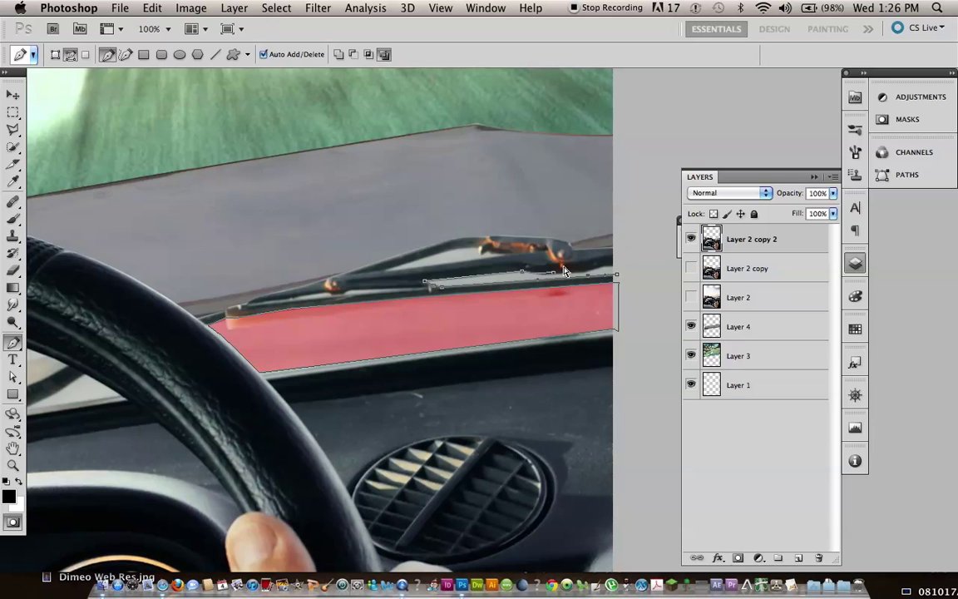
key(Return)
right_click(500, 260)
click(503, 335)
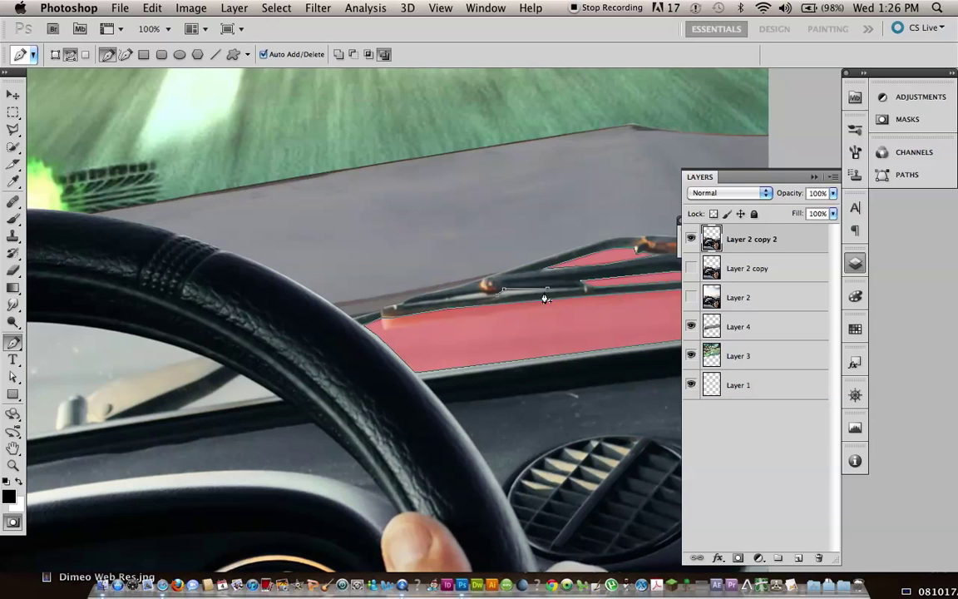
scroll(516, 334, left, 5)
scroll(383, 368, left, 8)
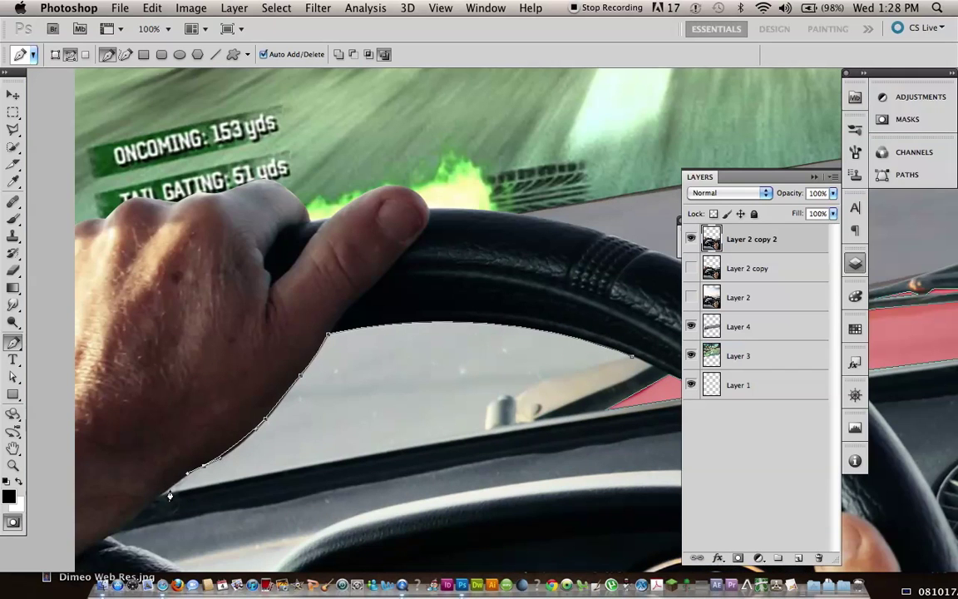
key(super+0)
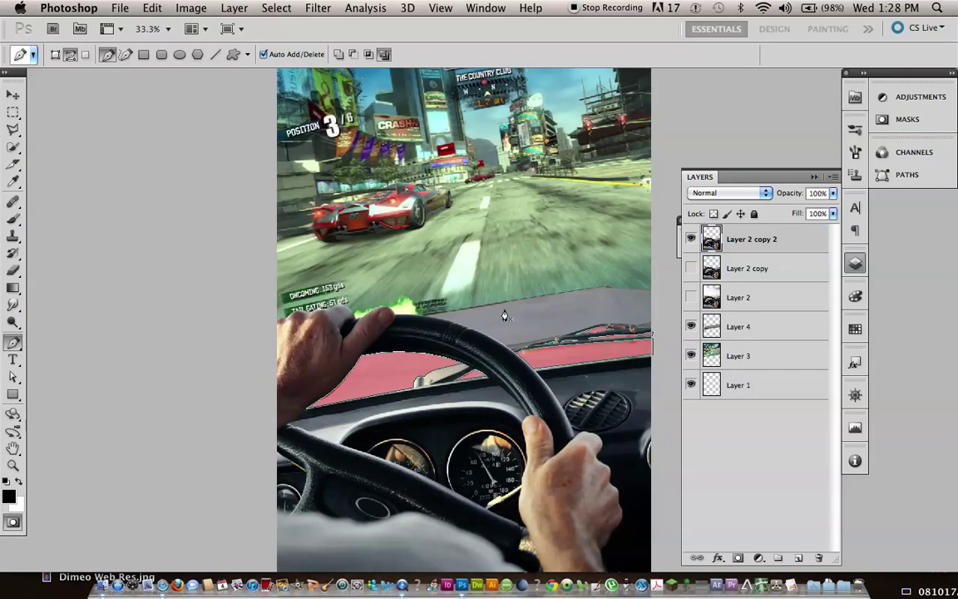
key(super+equal)
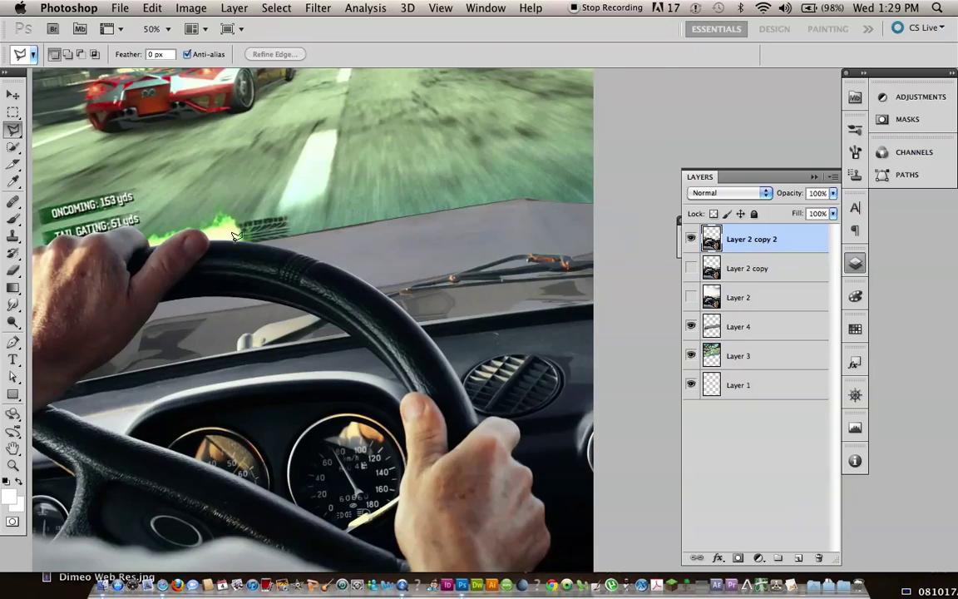
key(super+minus)
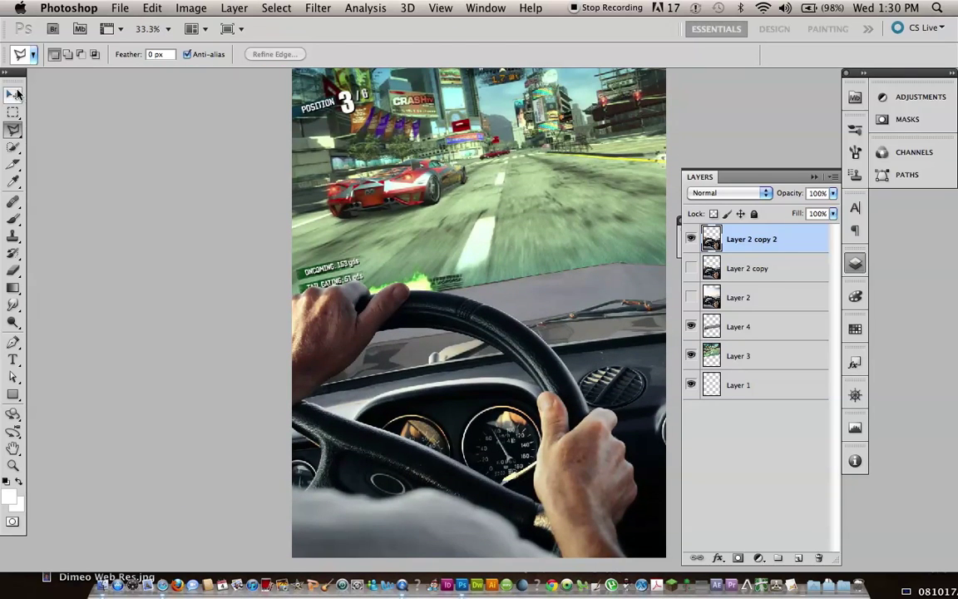
Add a trial Color Balance 1 layer shifted toward green and blue, then delete it
click(233, 7)
click(449, 237)
drag(770, 239, 790, 243)
click(739, 356)
click(749, 326)
click(819, 557)
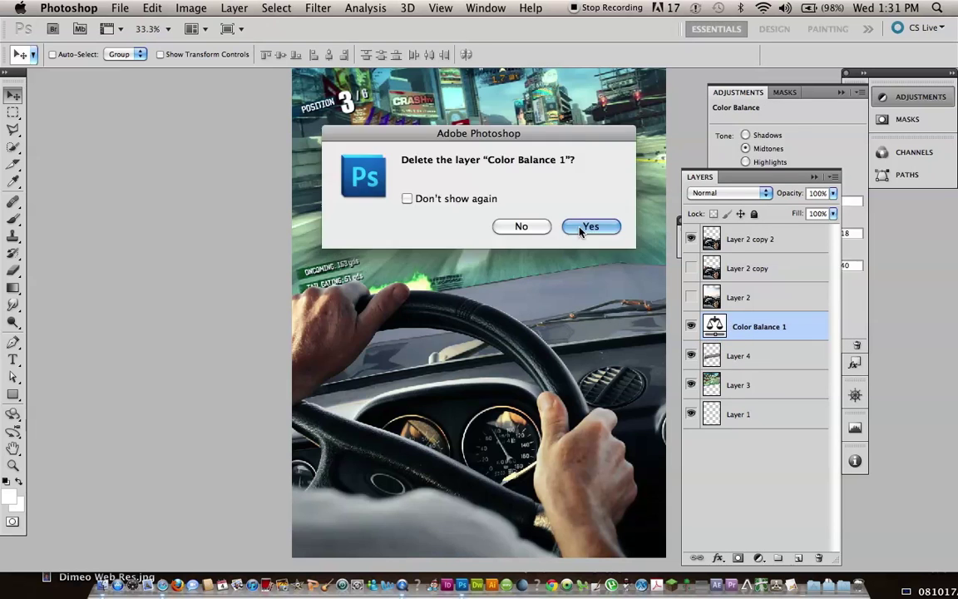
Push Layer 4's colours toward blue with Color Balance, then bring up Curves for it
click(584, 225)
key(super+b)
drag(443, 439, 481, 444)
key(Return)
click(190, 7)
click(366, 81)
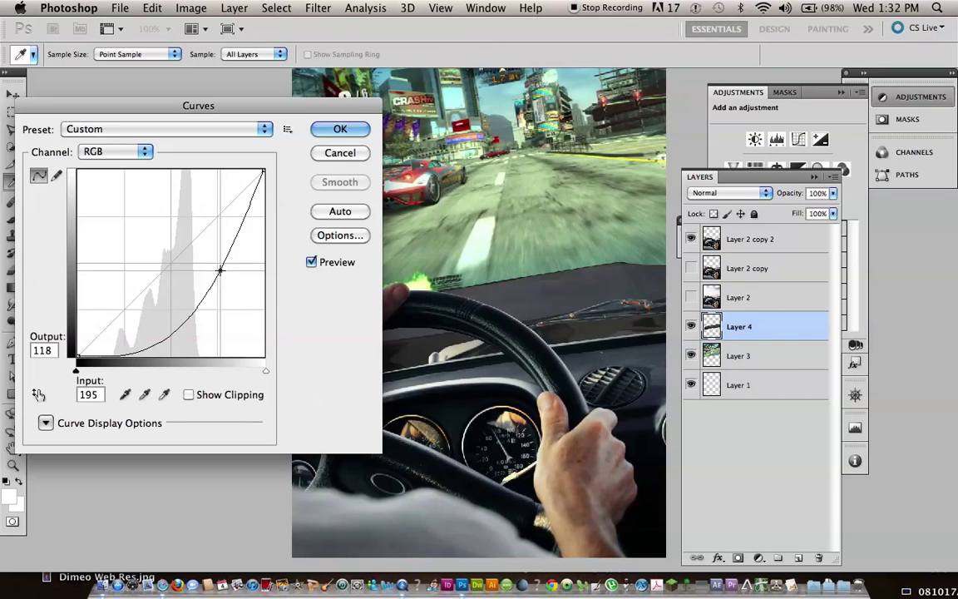
Reset the curve, apply Surface Blur to Layer 4, and tint the hands layer's shadows bluer
click(563, 268)
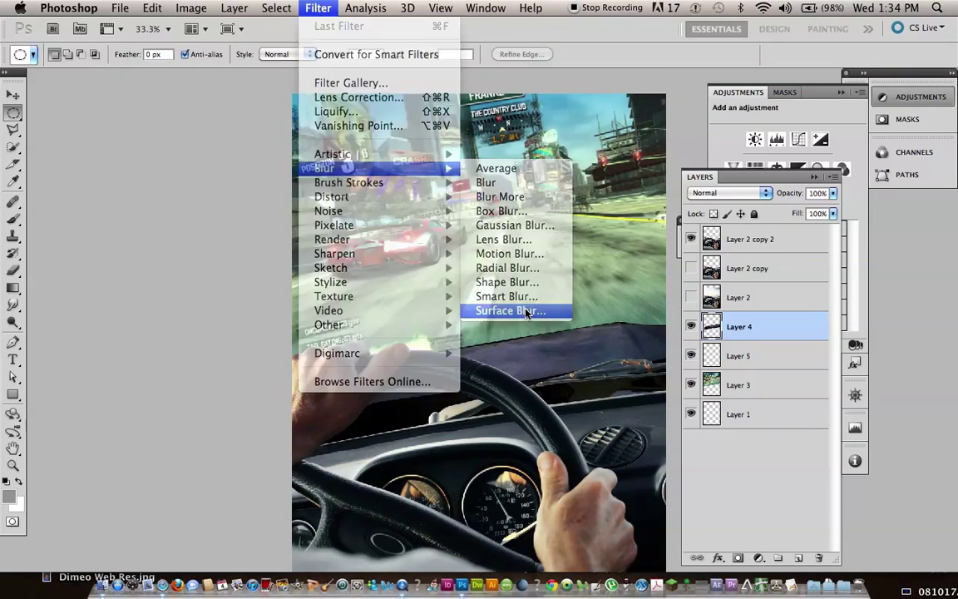
click(498, 310)
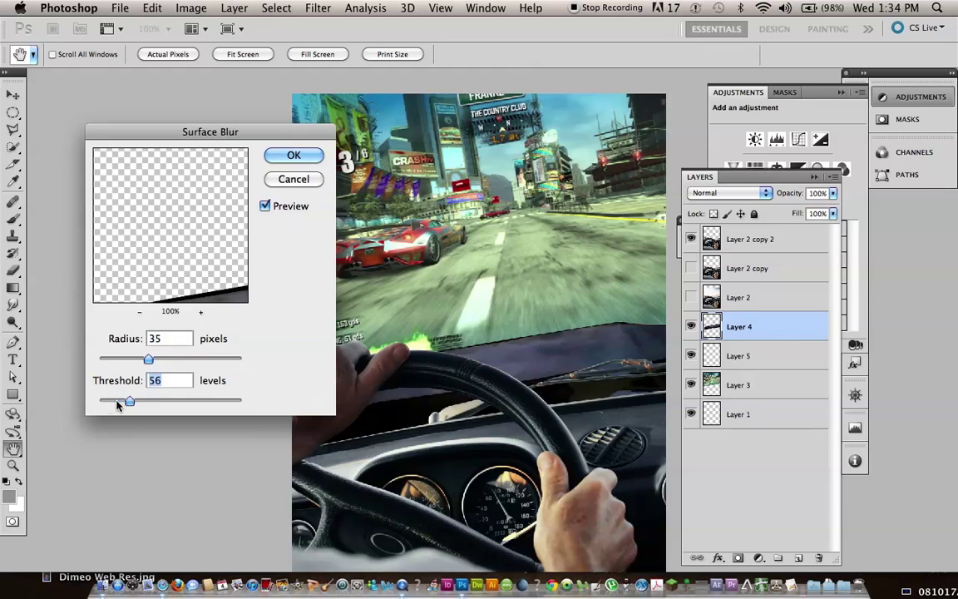
click(287, 158)
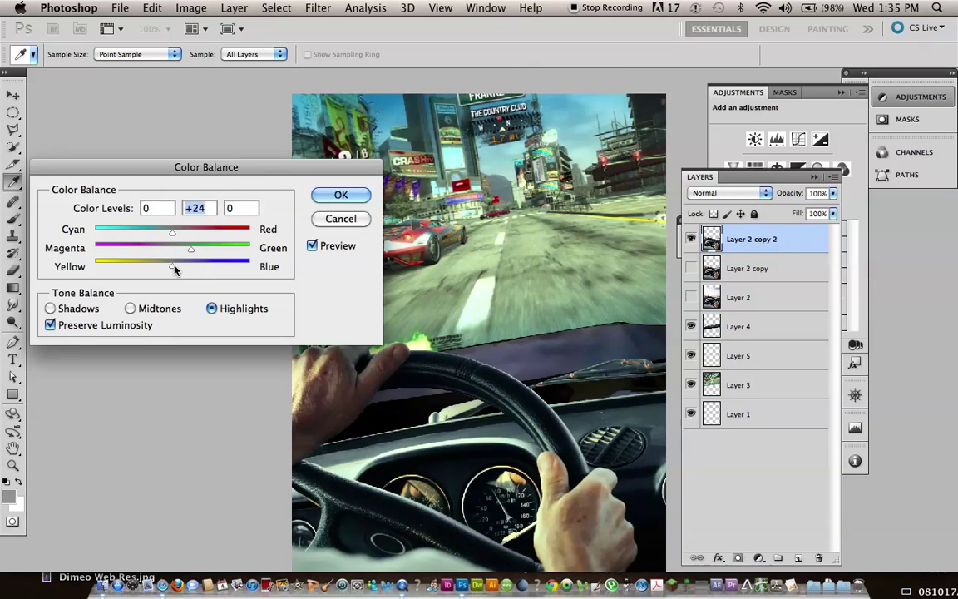
drag(175, 268, 188, 268)
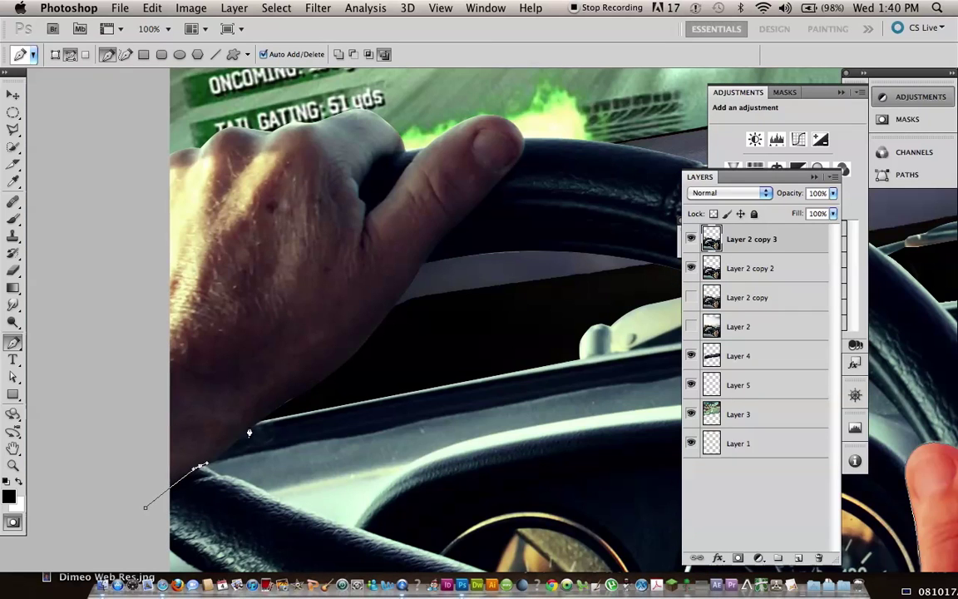
Extend the Pen outline with anchors up along the edges of the hands
click(250, 425)
drag(324, 375, 337, 367)
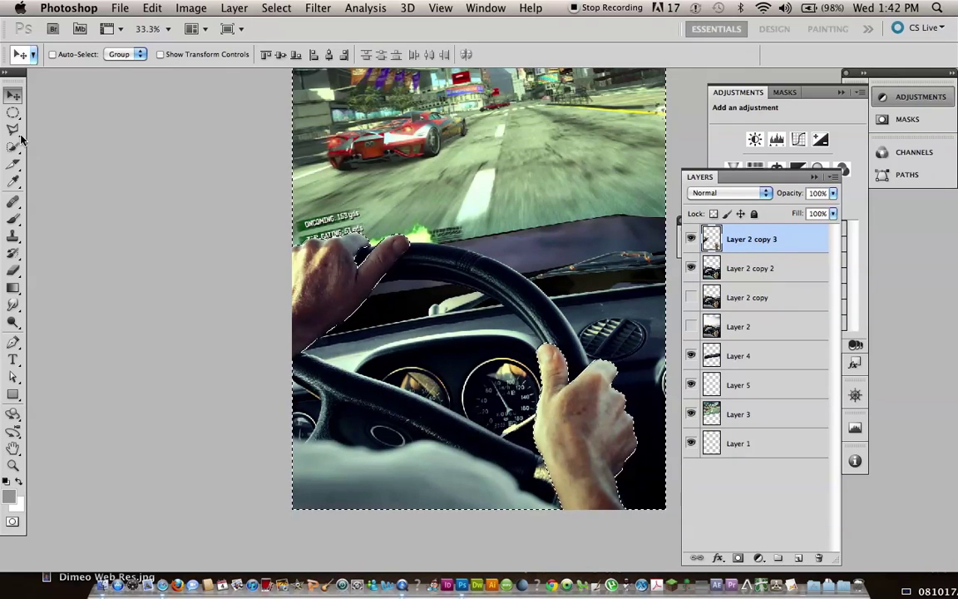
Scroll the psdtuts+ skin-smoothing tutorial in Safari down to Step 2 on inverting and blurring
key(super+Tab)
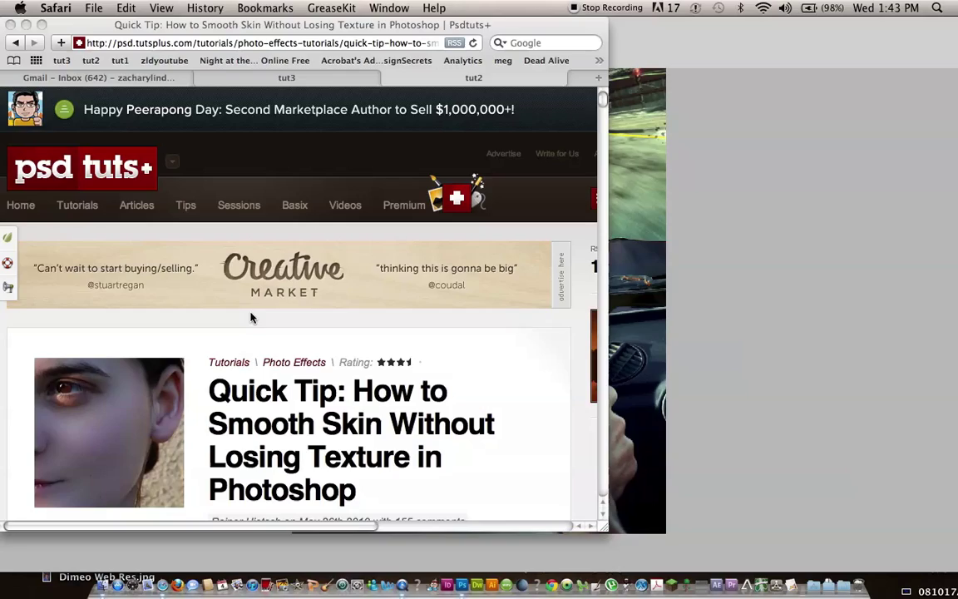
scroll(567, 422, down, 5)
scroll(562, 423, down, 5)
scroll(558, 422, down, 5)
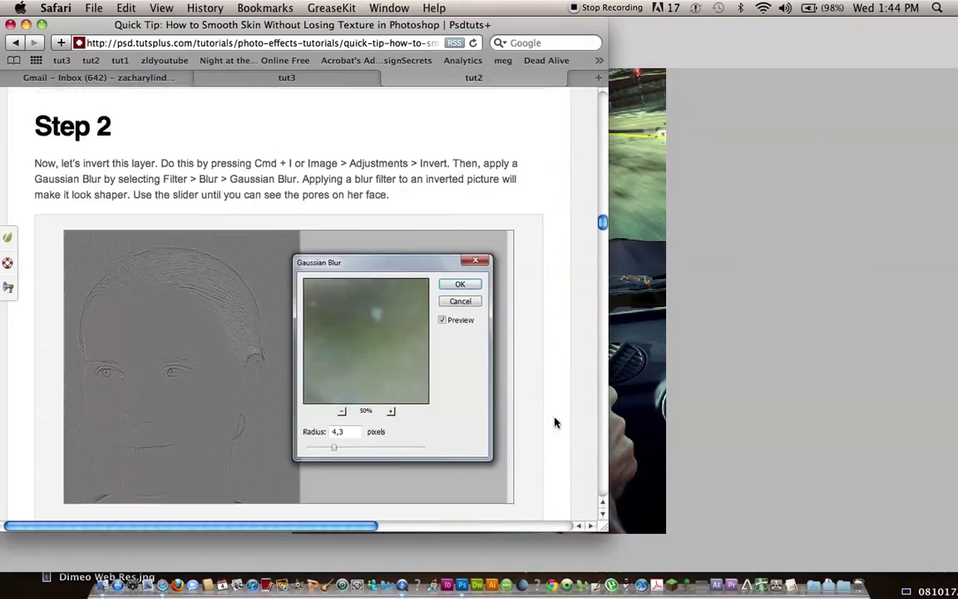
click(421, 229)
click(164, 591)
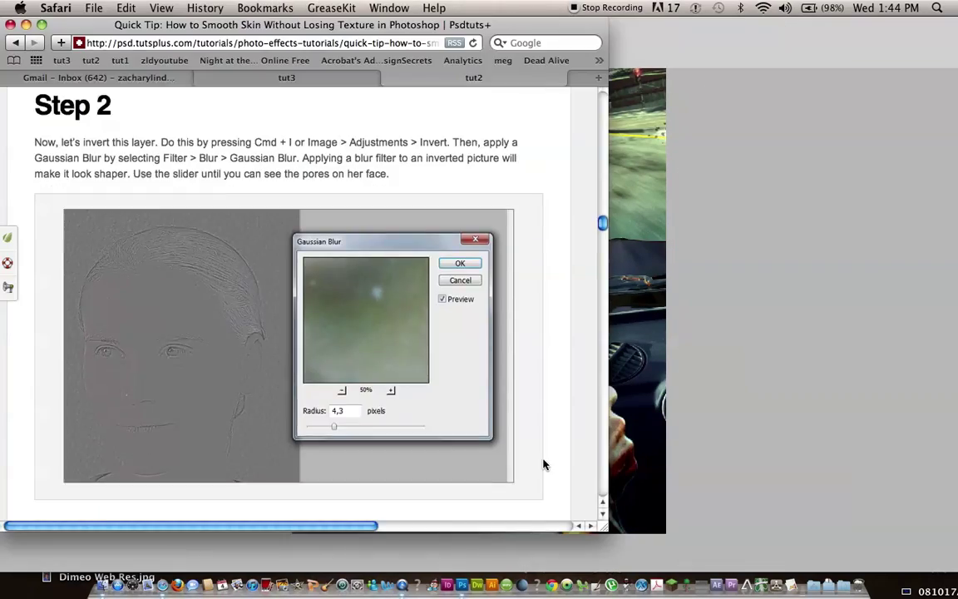
scroll(385, 319, down, 10)
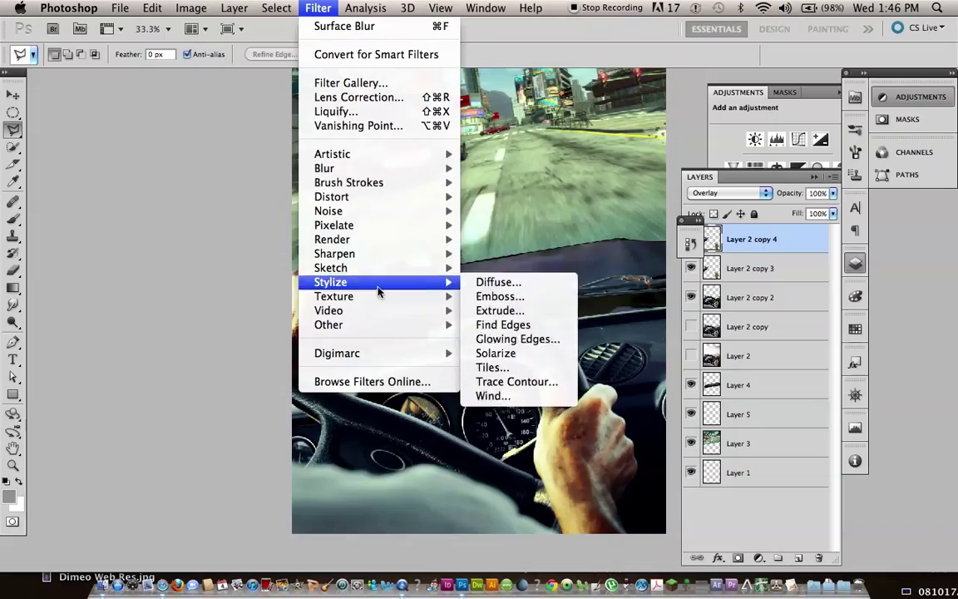
Apply High Pass with Radius 6.0 to the Overlay hands copy, then switch back to the tutorial
click(500, 339)
click(407, 333)
key(Return)
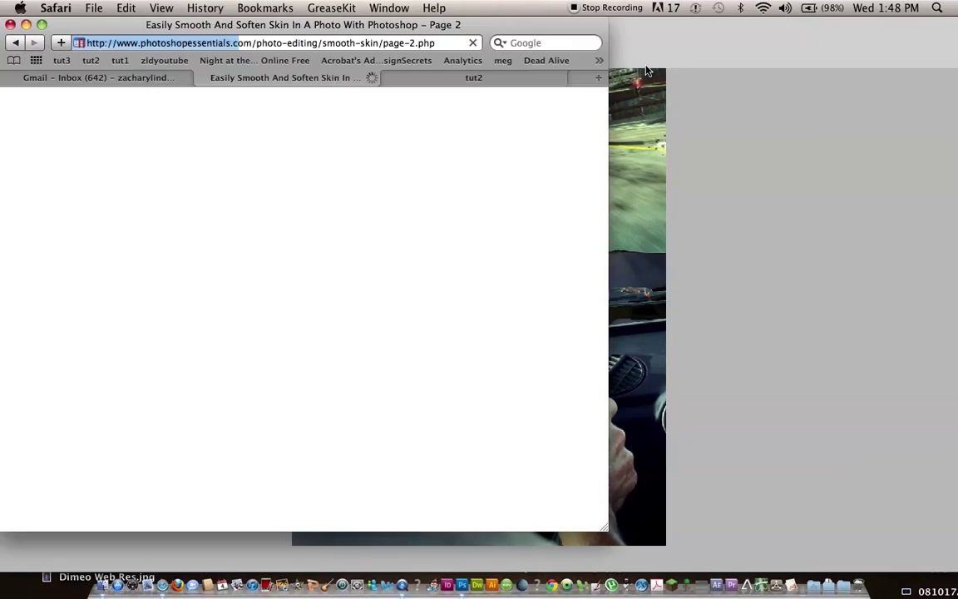
click(648, 72)
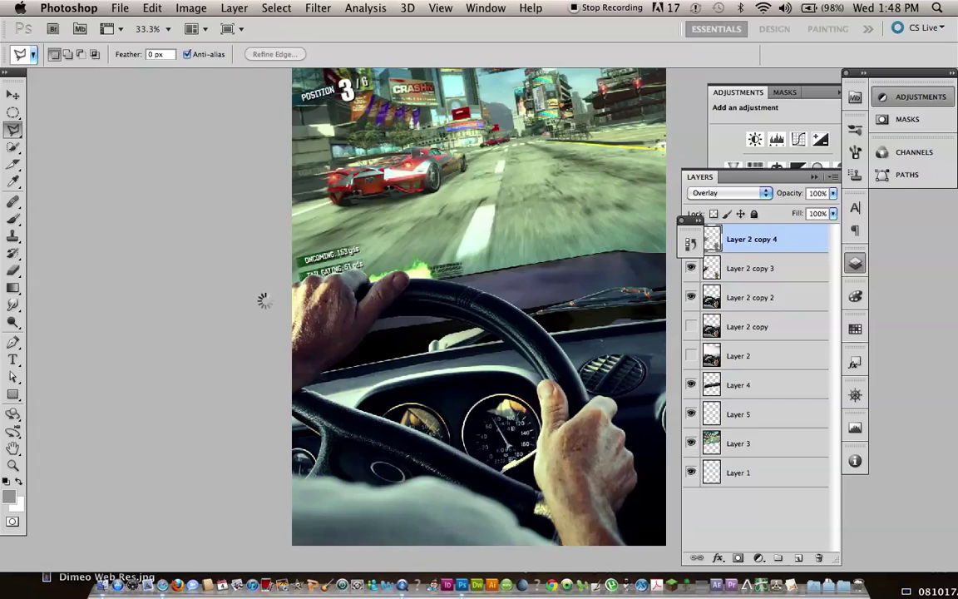
click(168, 584)
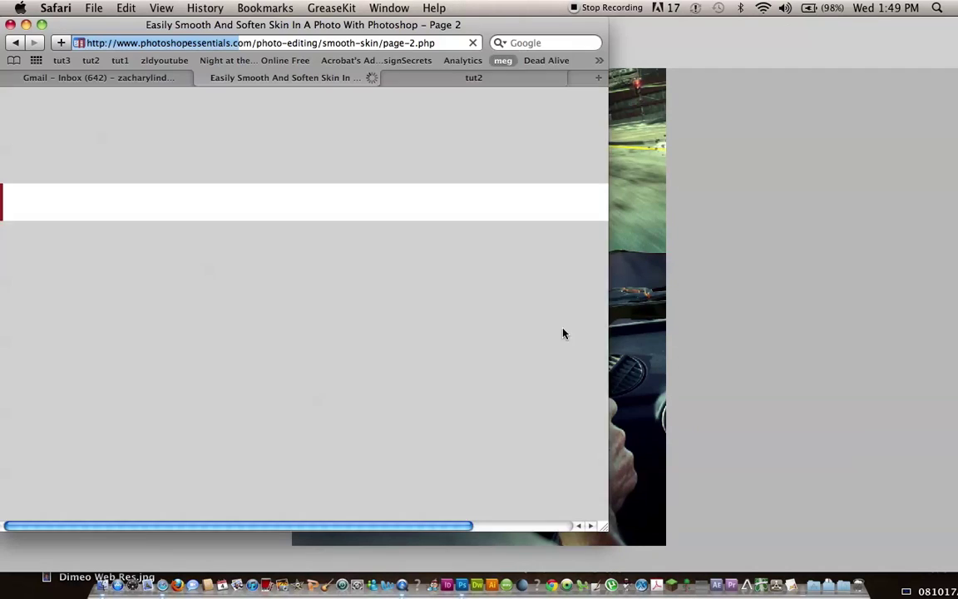
Scroll page 2 of the smooth-skin tutorial down to the layer-mask painting section
click(749, 233)
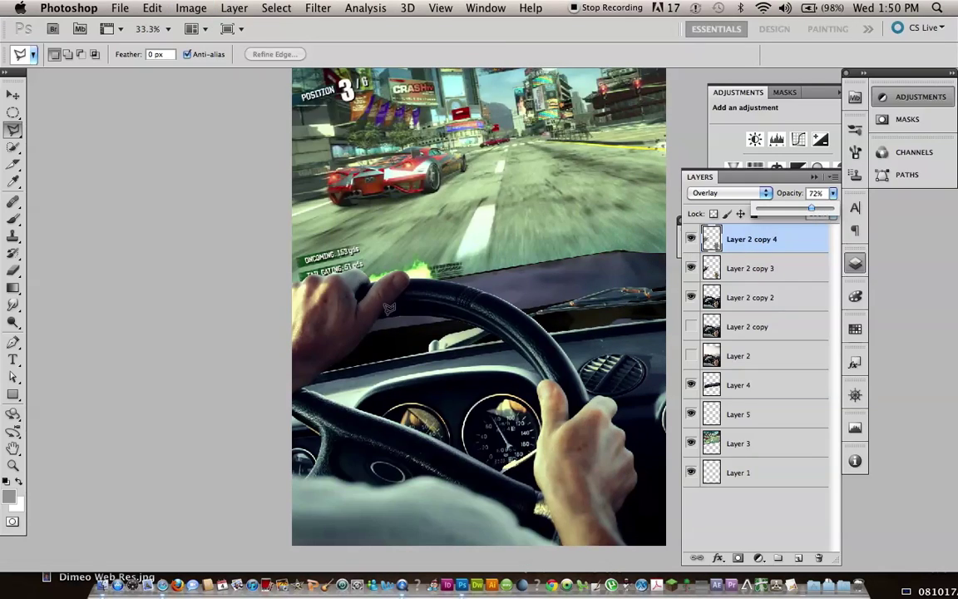
click(169, 585)
scroll(362, 314, down, 5)
scroll(397, 346, down, 5)
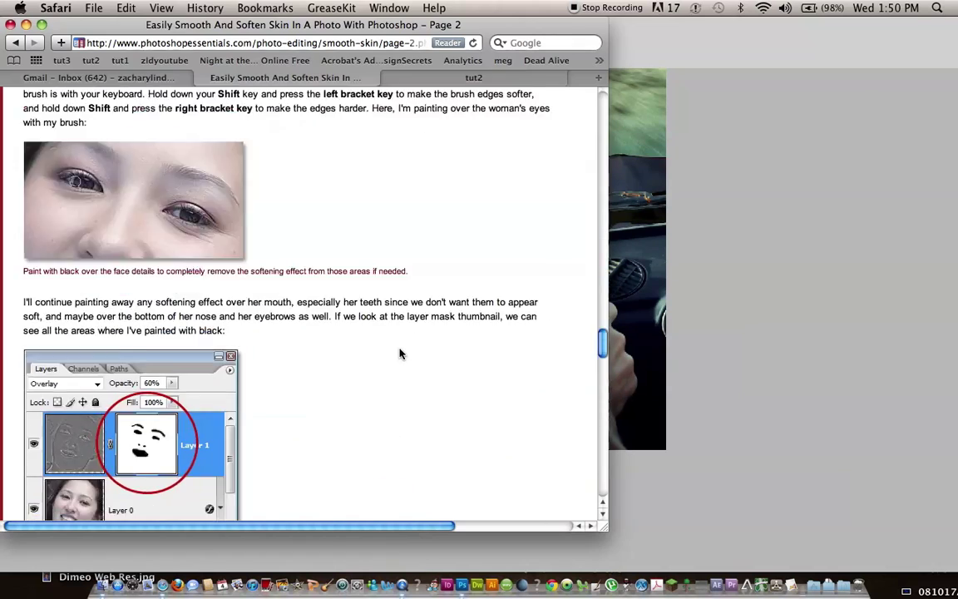
Back in the composite, choose a painting brush and zoom in on the hands
click(636, 350)
key(b)
click(72, 54)
key(super+plus)
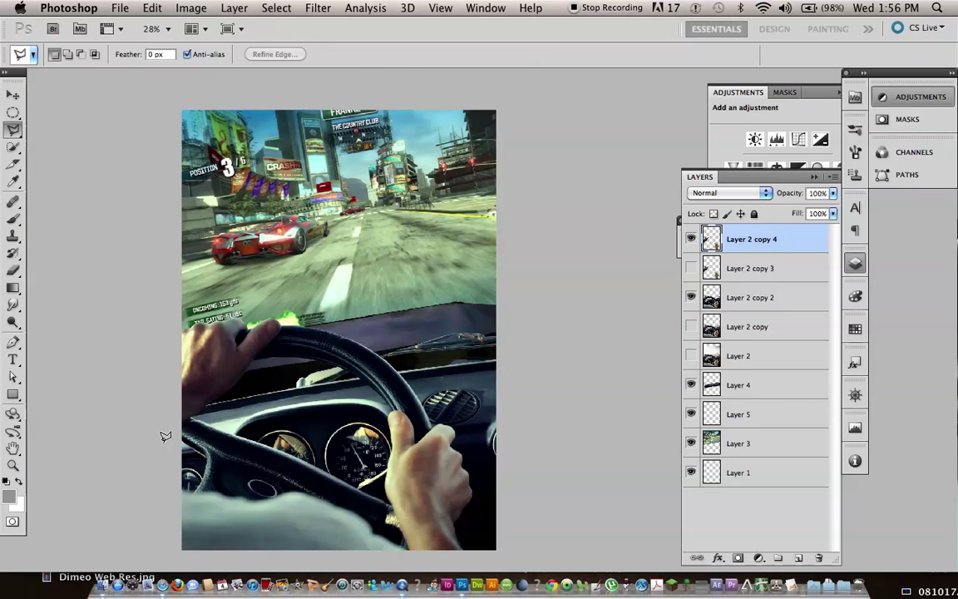
Begin selecting the transparent strip at the top of the street scene on Layer 3
click(385, 7)
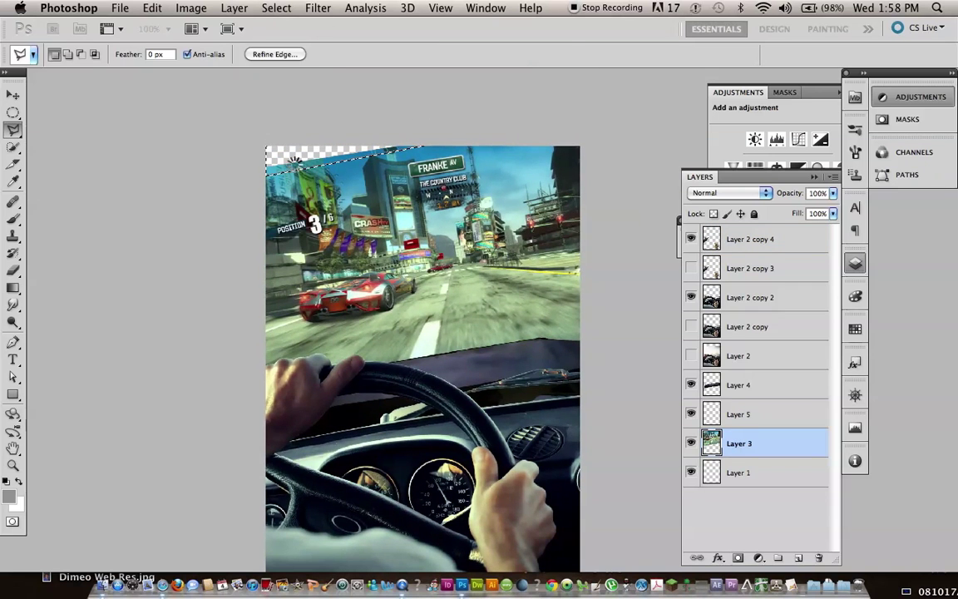
Try flipping the copied building patch, then cancel the transform and undo the patch layer
scroll(306, 161, up, 5)
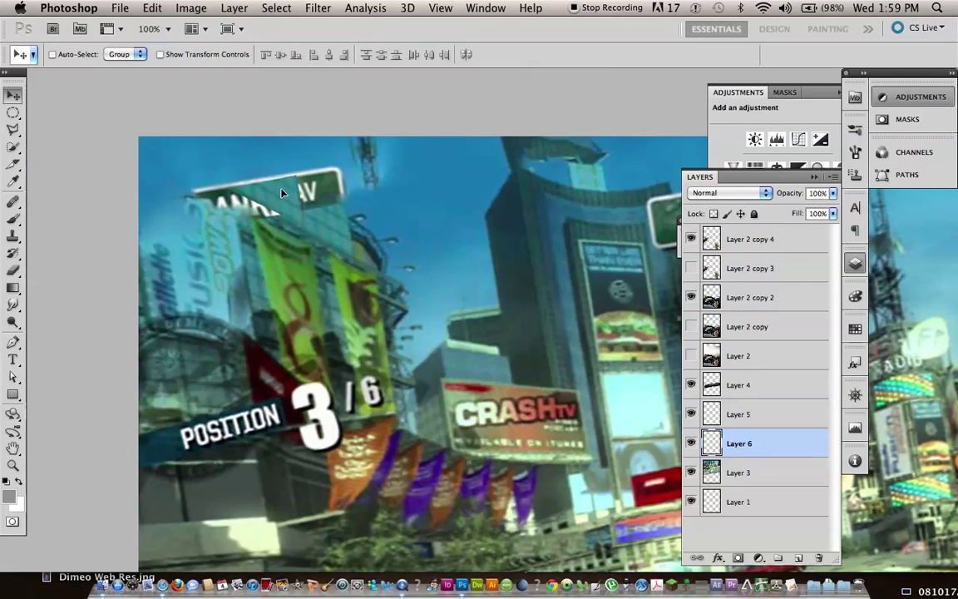
key(ctrl+t)
right_click(257, 210)
click(321, 357)
key(l)
click(427, 219)
click(152, 7)
Polygon-lasso the buildings, copy them to a new layer, scale them to fill the top, and save
click(263, 232)
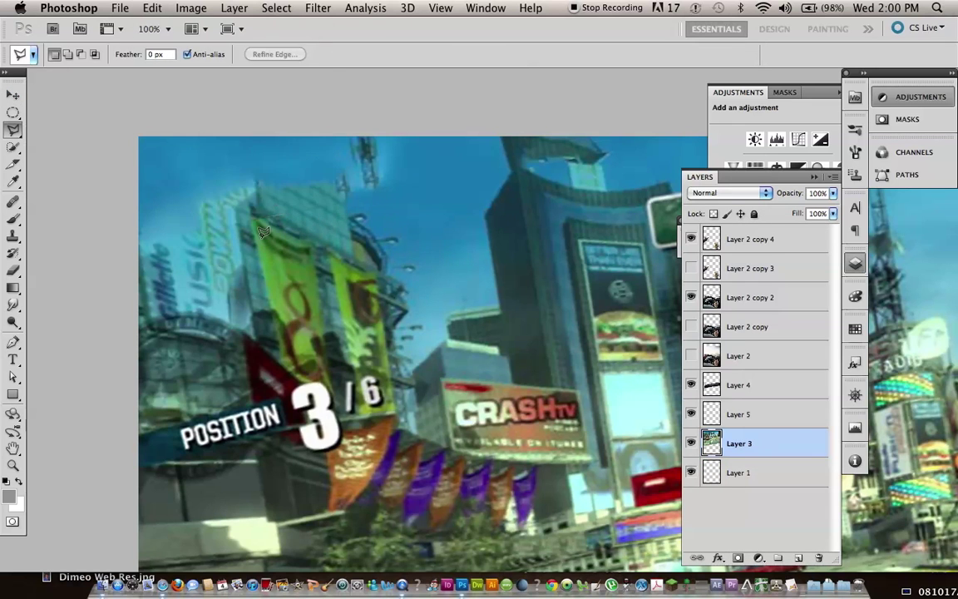
scroll(197, 158, down, 2)
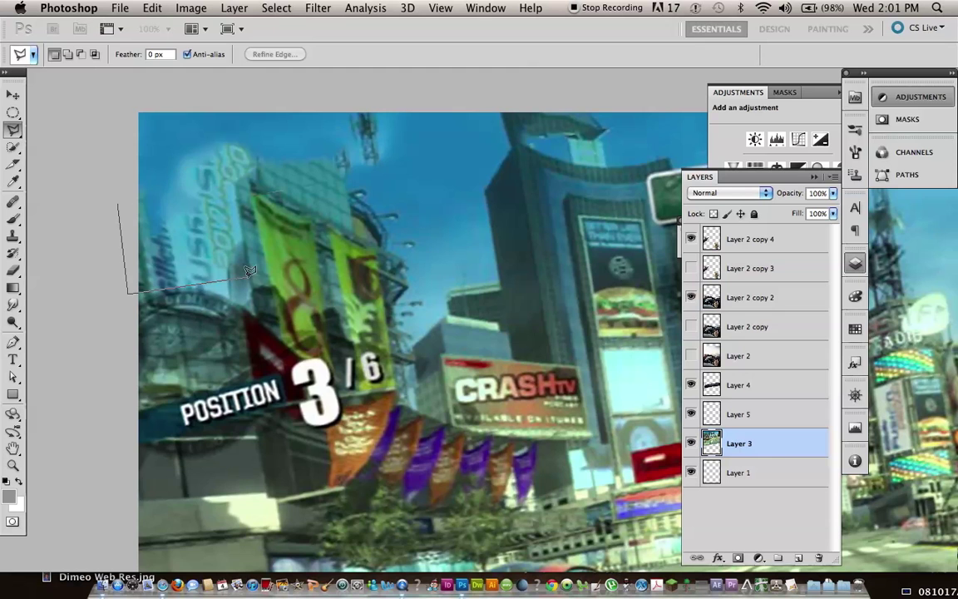
double_click(250, 271)
key(ctrl+j)
key(ctrl+t)
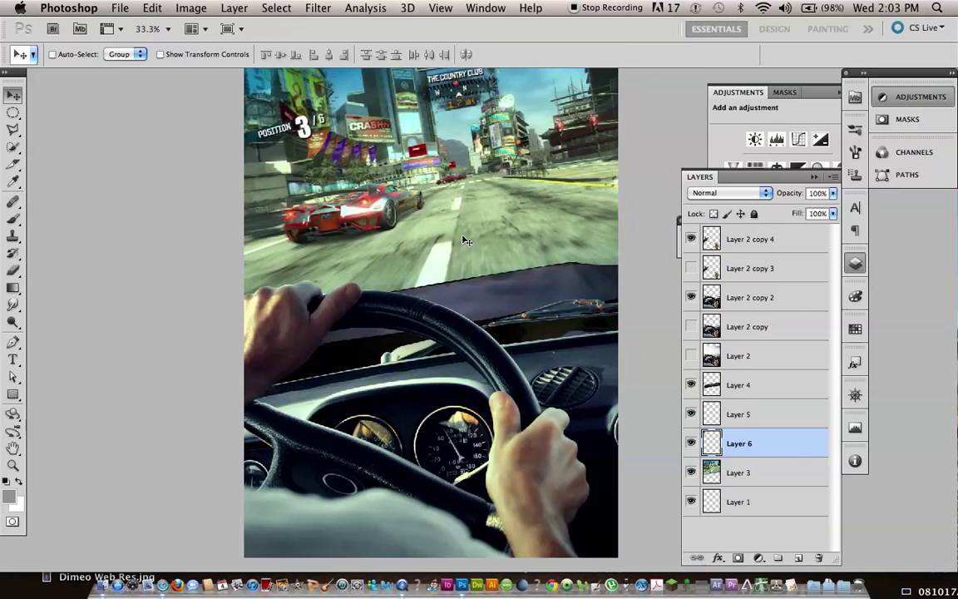
key(ctrl+s)
key(Return)
key(alt+bracketleft)
key(alt+bracketleft)
key(ctrl+m)
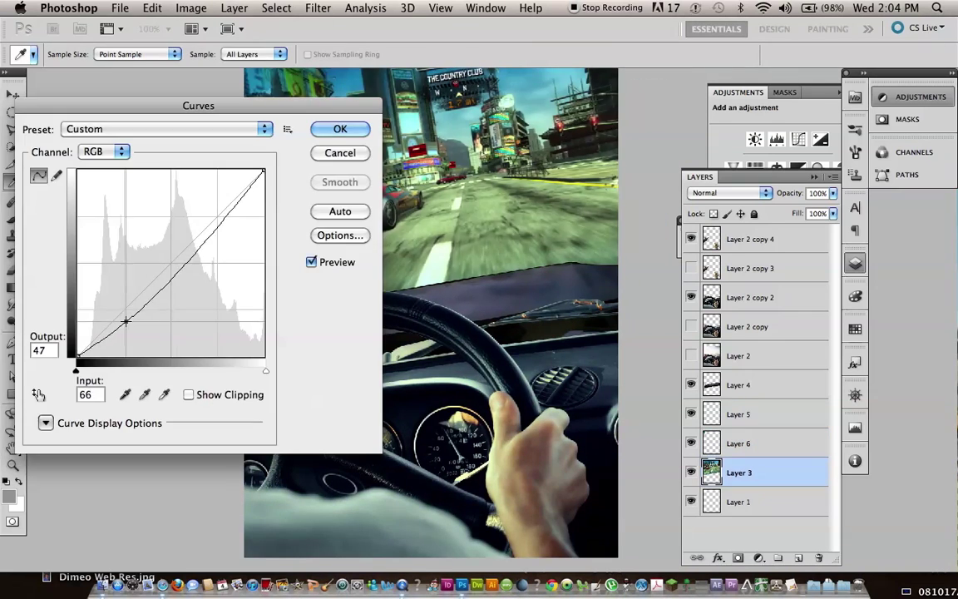